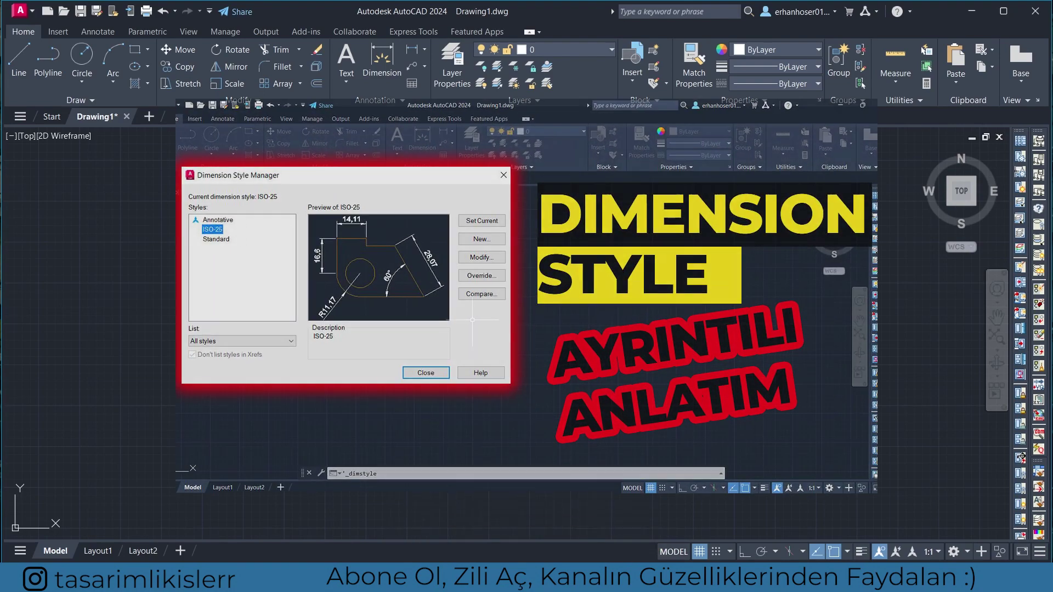
Expand the Annotation panel to show Standard text style and ISO-25 dimension style.
{"action": "left_click", "coordinate": [407, 102]}
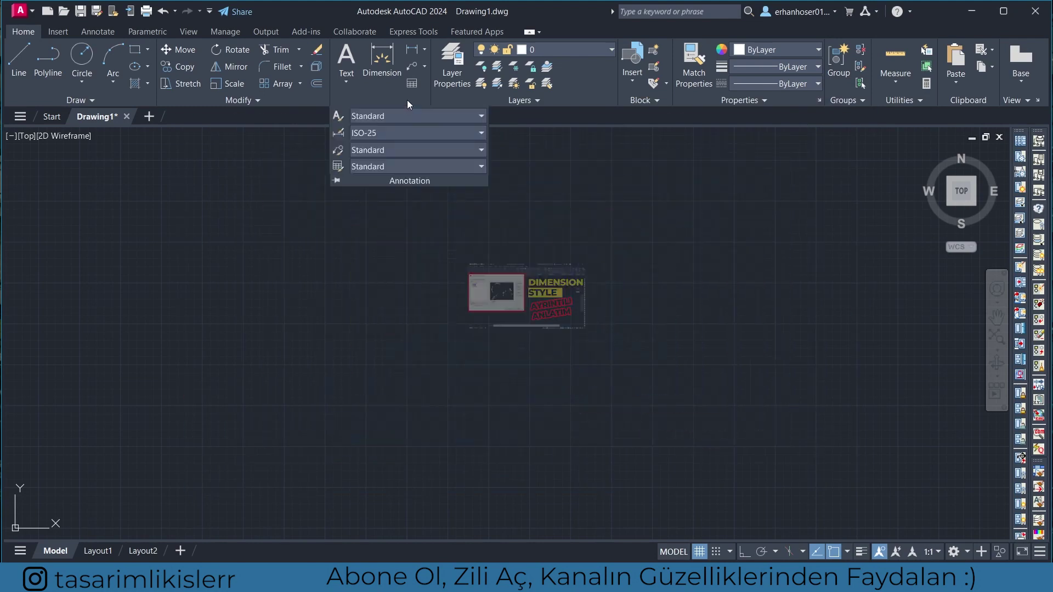
{"action": "left_click", "coordinate": [340, 134]}
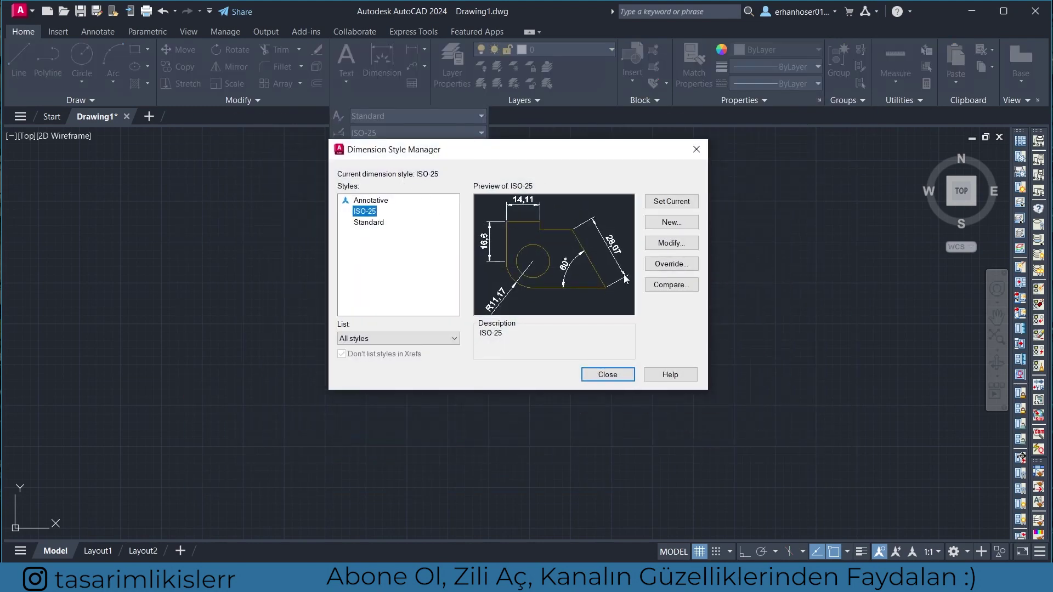
{"action": "left_click", "coordinate": [672, 243]}
{"action": "left_click", "coordinate": [461, 82]}
{"action": "left_click", "coordinate": [485, 82]}
{"action": "left_click", "coordinate": [364, 83]}
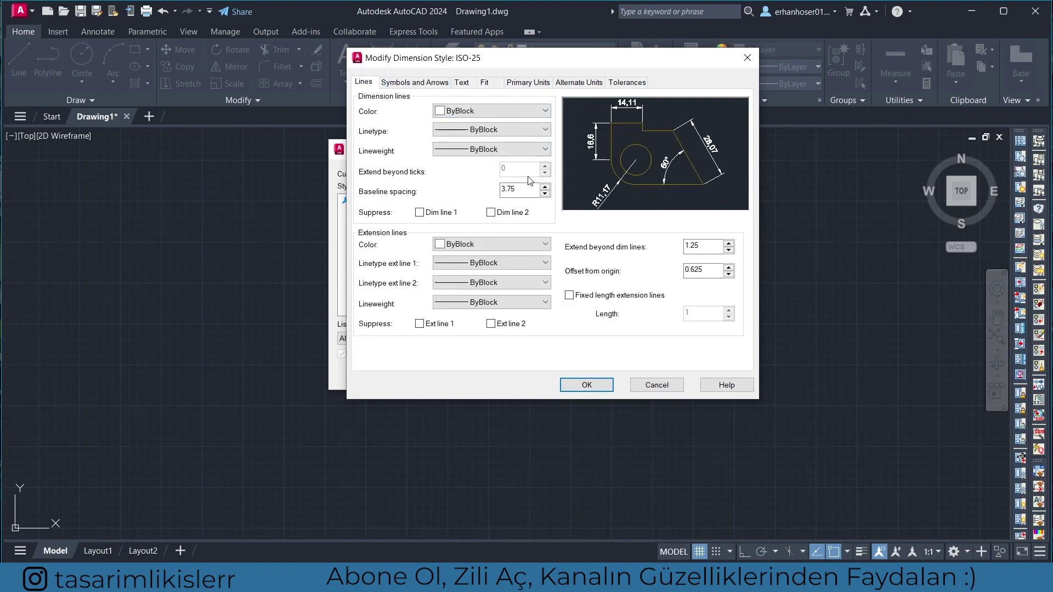
{"action": "key", "text": "Escape"}
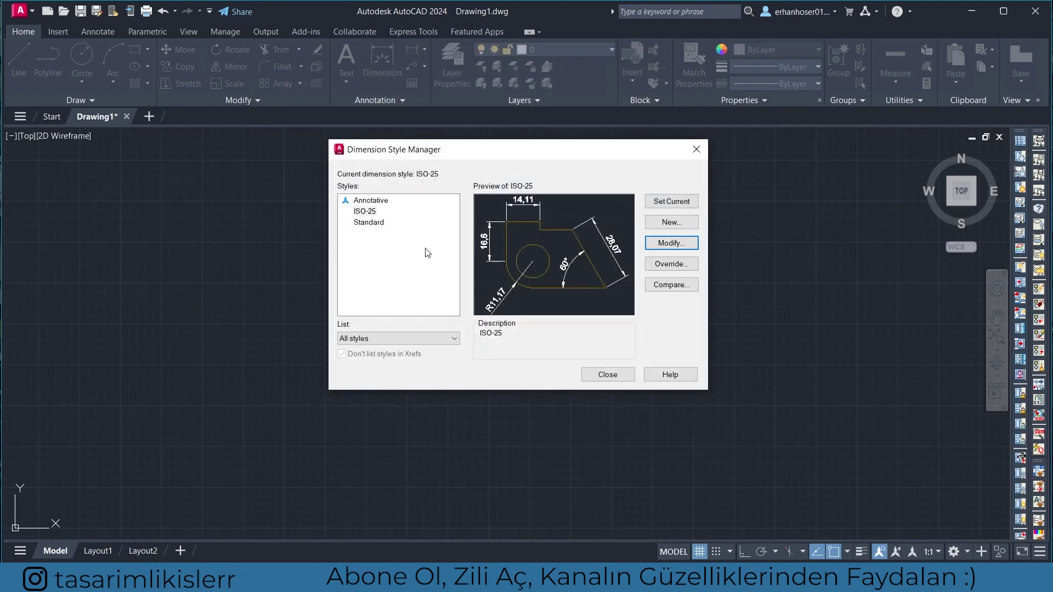
{"action": "left_click_drag", "start_coordinate": [417, 154], "coordinate": [338, 135]}
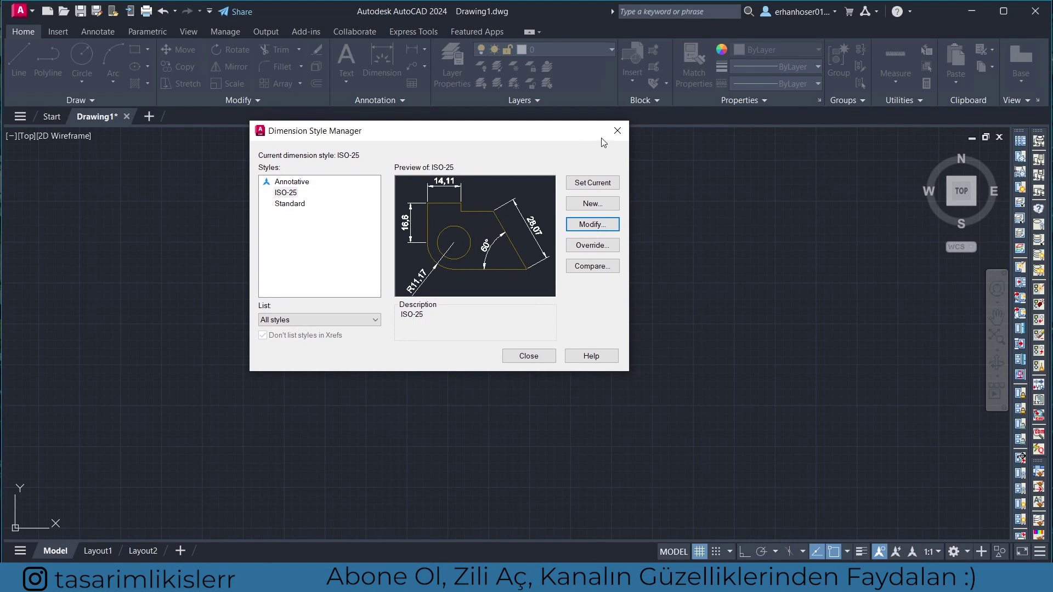
{"action": "left_click", "coordinate": [617, 130]}
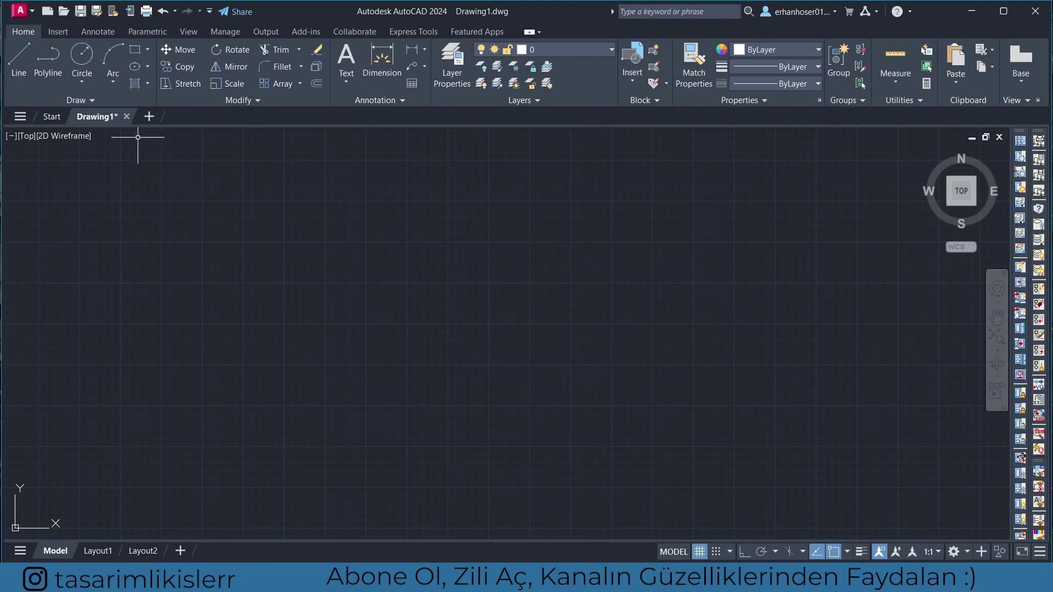
{"action": "left_click", "coordinate": [148, 122]}
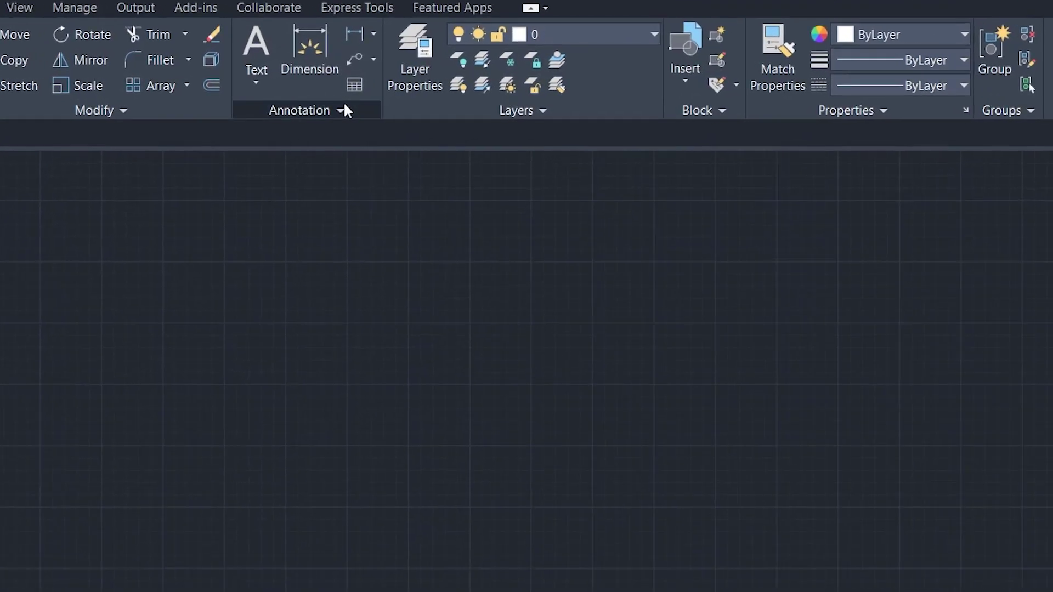
{"action": "left_click", "coordinate": [342, 110]}
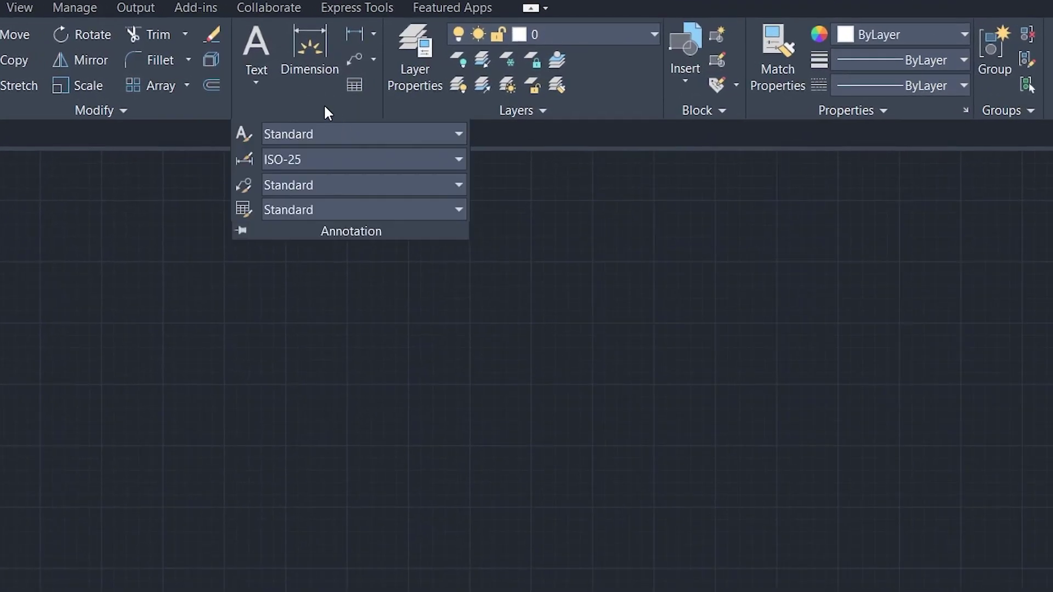
{"action": "left_click", "coordinate": [243, 160]}
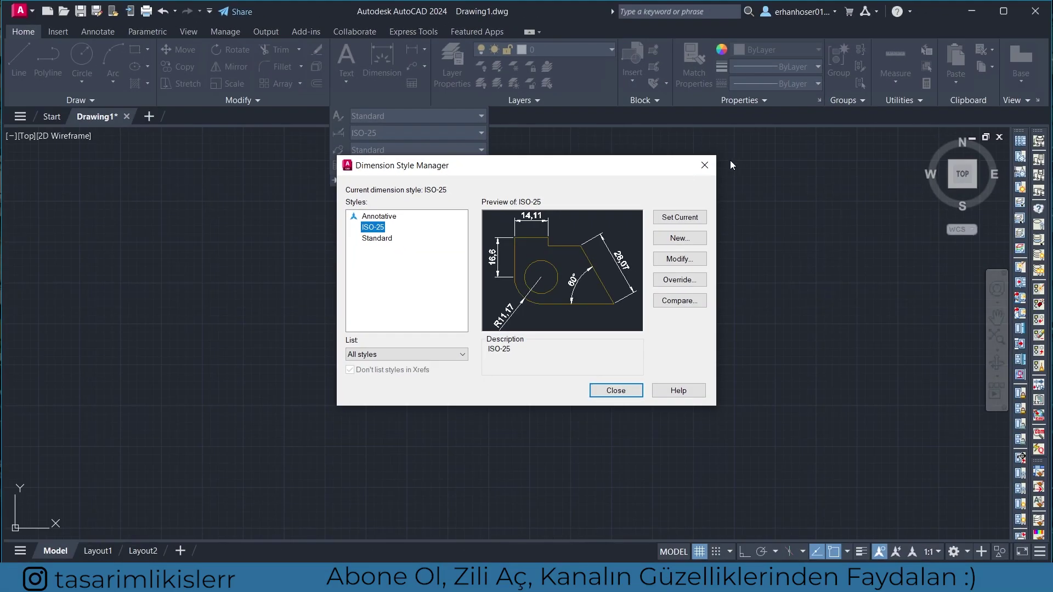
{"action": "left_click", "coordinate": [715, 165]}
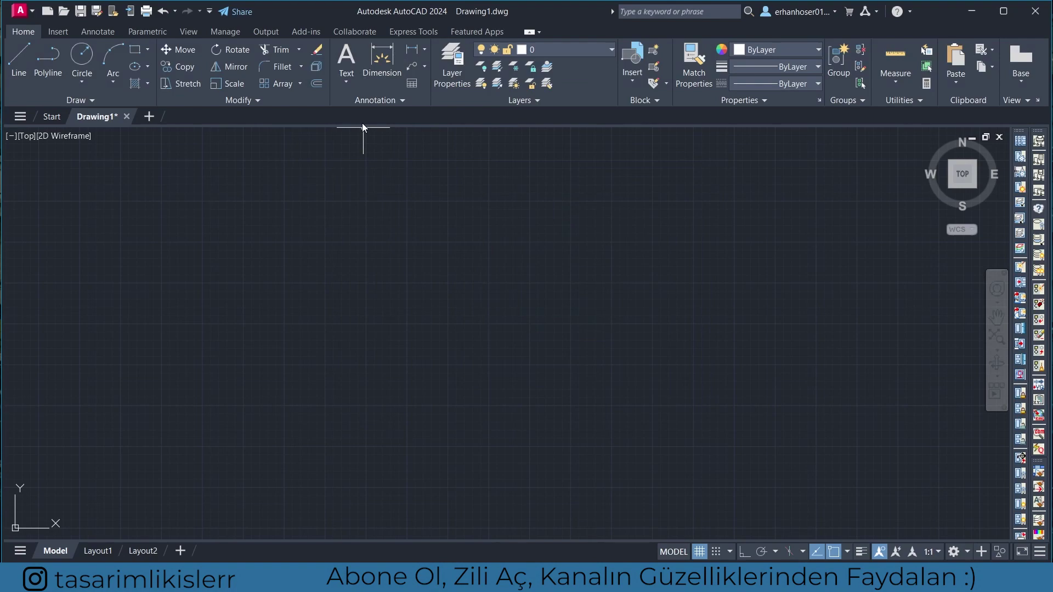
Create a new dimension style named deneme based on ISO-25.
{"action": "type", "text": "D"}
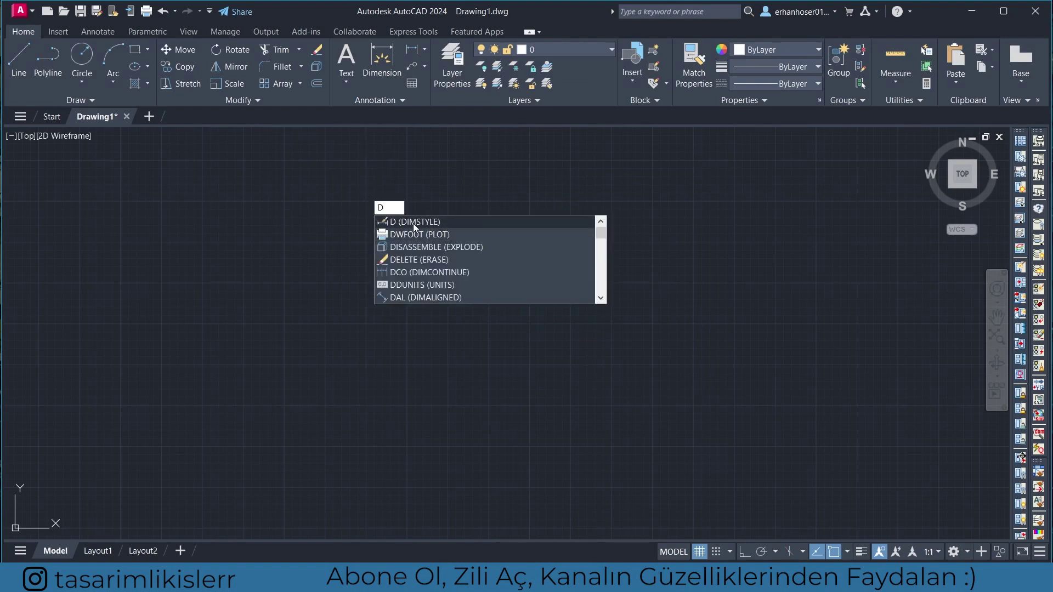
{"action": "left_click", "coordinate": [413, 223]}
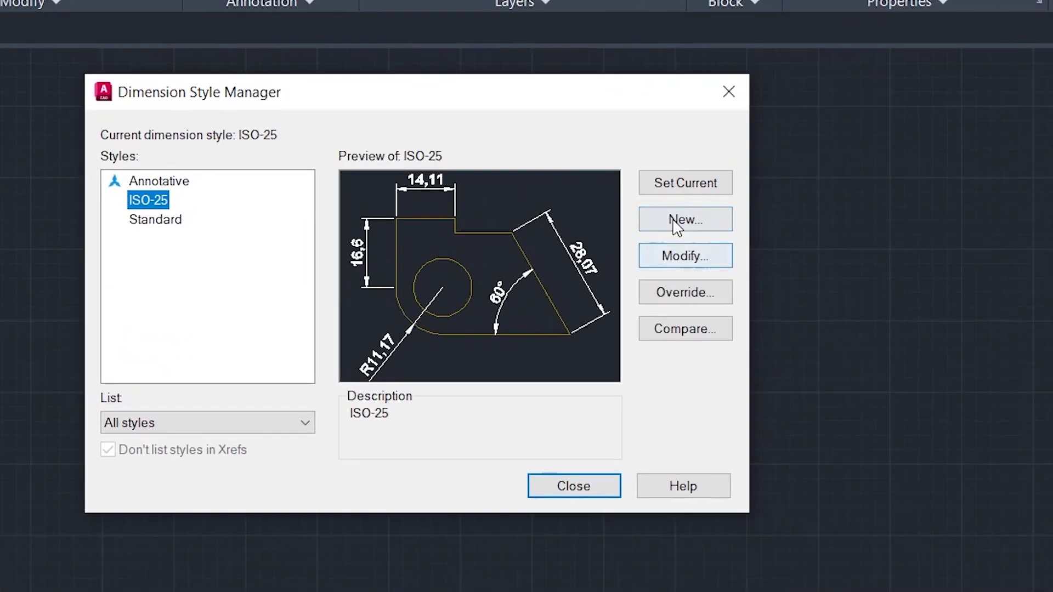
{"action": "left_click", "coordinate": [688, 221]}
{"action": "type", "text": "deneme"}
{"action": "key", "text": "Return"}
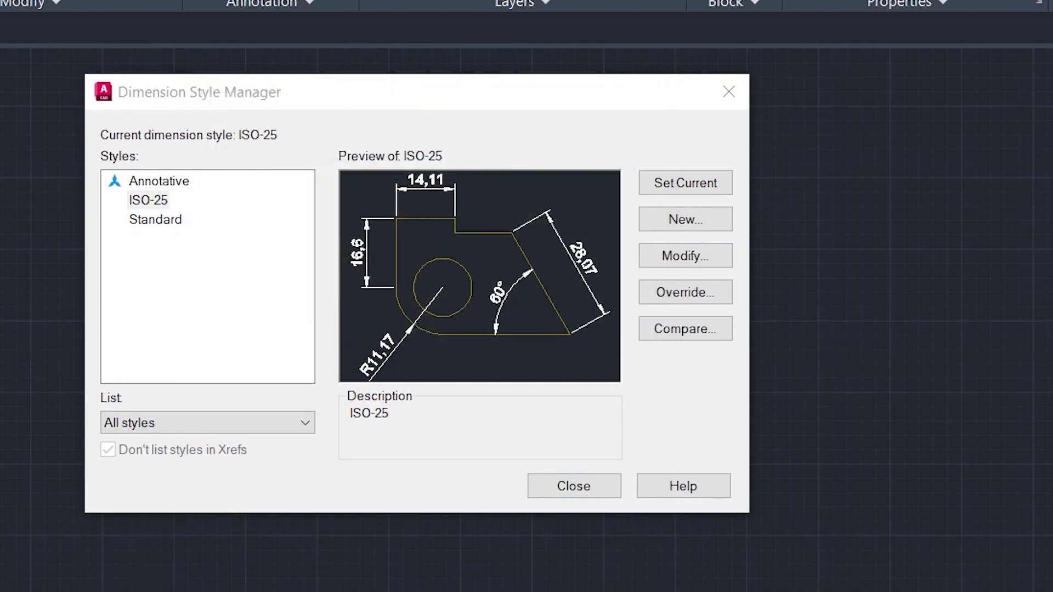
Make the dimension lines red with a baseline spacing of 5.
{"action": "left_click", "coordinate": [281, 100]}
{"action": "left_click", "coordinate": [241, 156]}
{"action": "key", "text": "Tab"}
{"action": "key", "text": "Tab"}
{"action": "key", "text": "Tab"}
{"action": "type", "text": "5"}
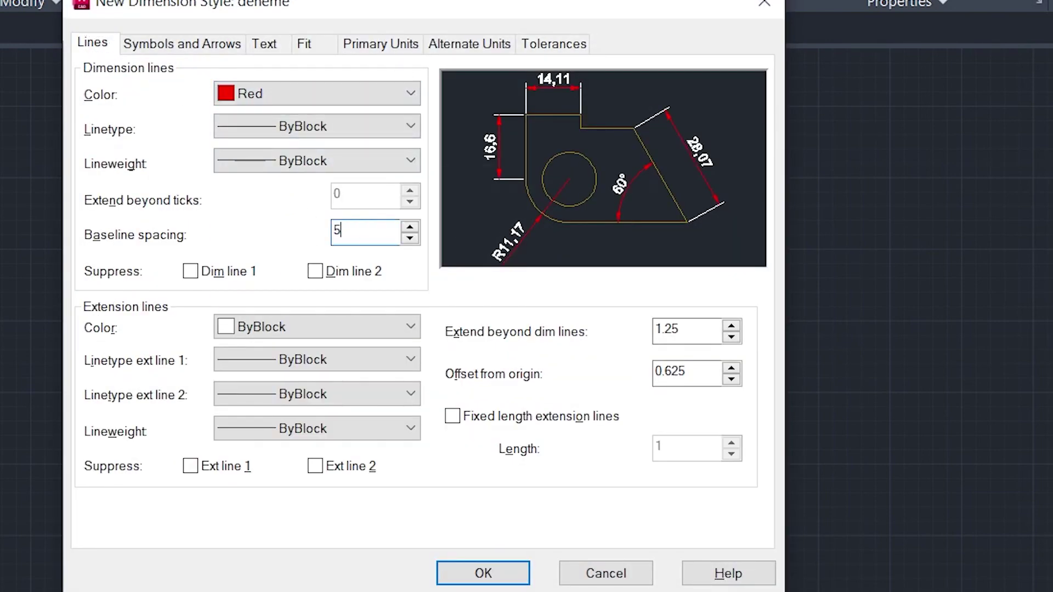
Use Architectural tick arrowheads and yellow dimension text.
{"action": "left_click", "coordinate": [153, 43]}
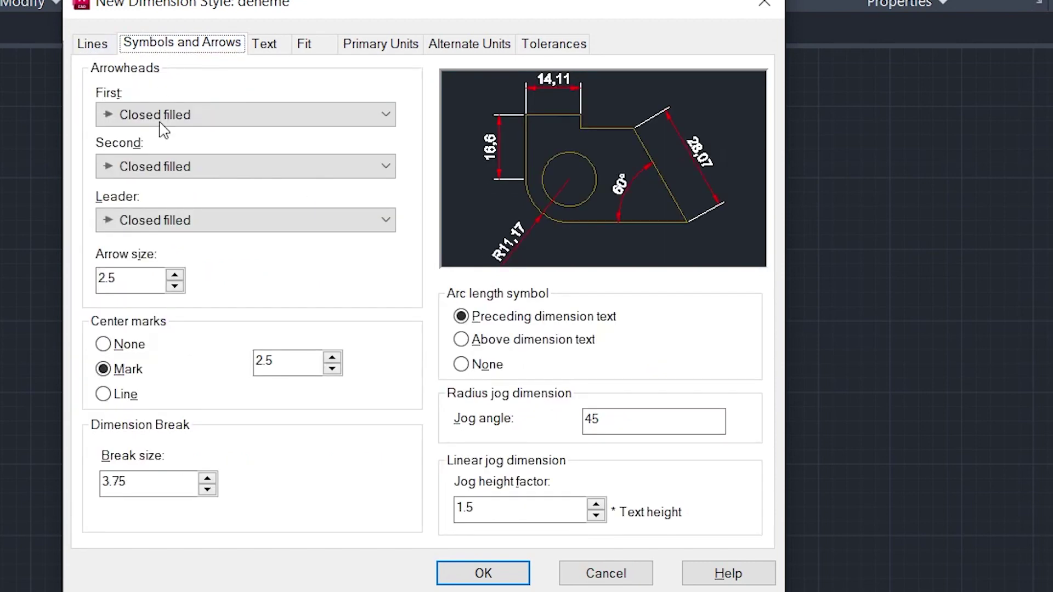
{"action": "left_click", "coordinate": [160, 117]}
{"action": "left_click", "coordinate": [160, 218]}
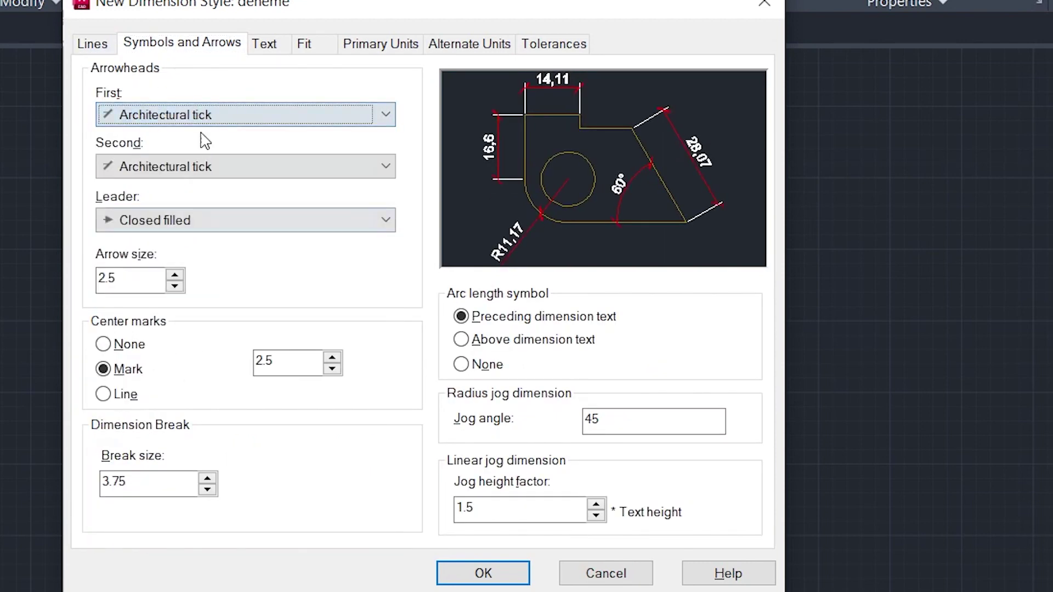
{"action": "left_click", "coordinate": [263, 44]}
{"action": "left_click", "coordinate": [263, 139]}
{"action": "left_click", "coordinate": [265, 224]}
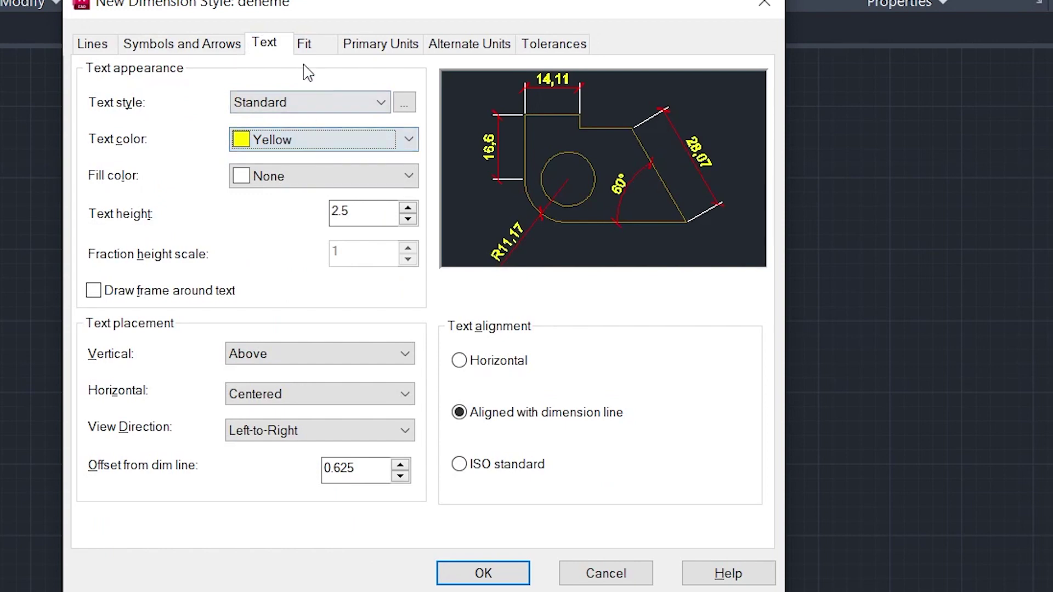
Suppress both dimension lines, then save the deneme style and close the manager.
{"action": "left_click", "coordinate": [380, 44]}
{"action": "left_click", "coordinate": [477, 43]}
{"action": "left_click", "coordinate": [92, 43]}
{"action": "left_click", "coordinate": [192, 271]}
{"action": "left_click", "coordinate": [315, 271]}
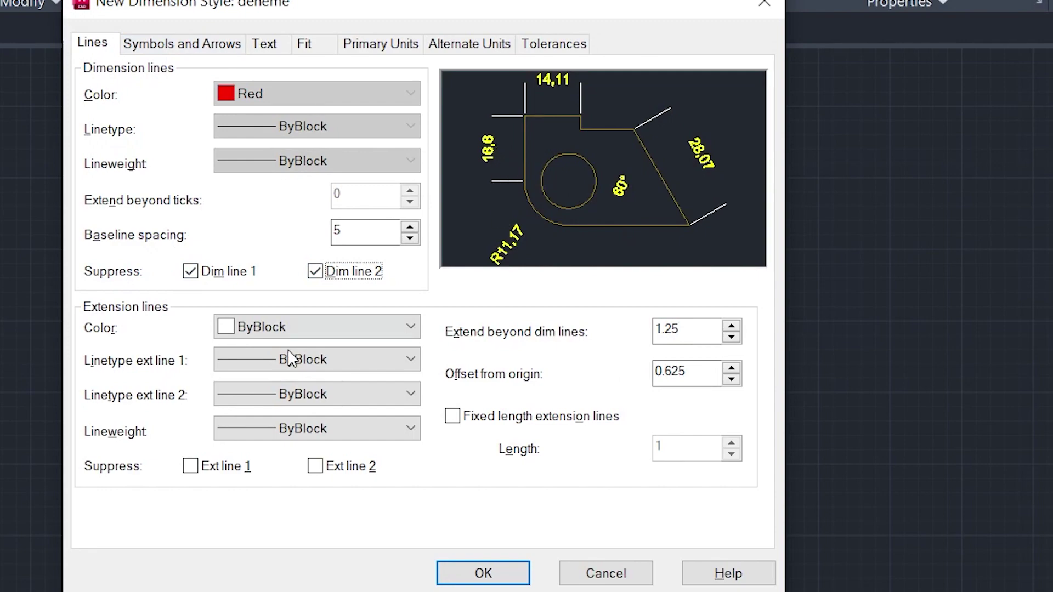
{"action": "left_click_drag", "start_coordinate": [283, 4], "coordinate": [242, 0]}
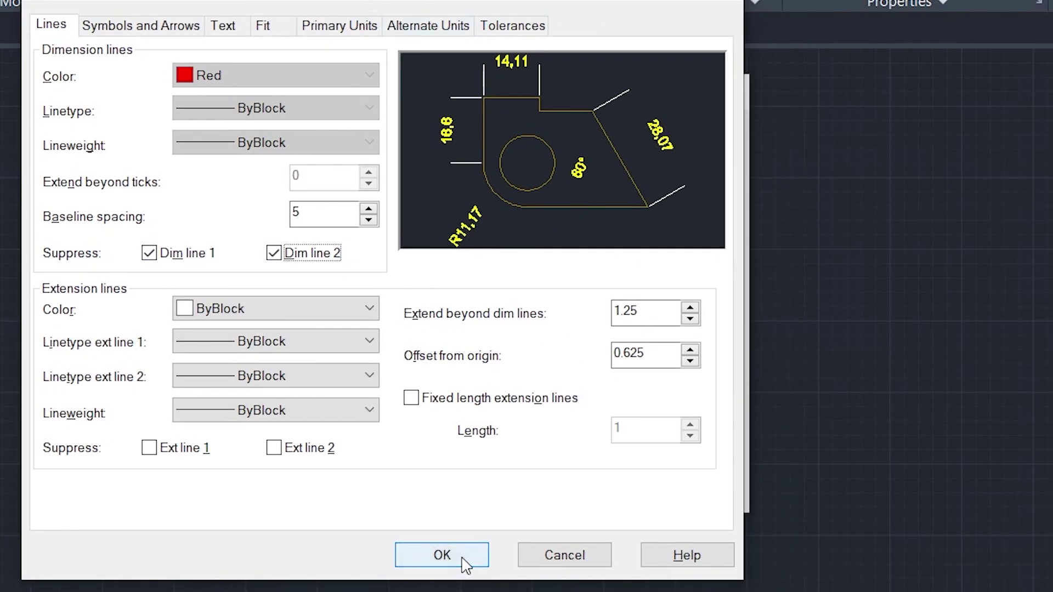
{"action": "left_click", "coordinate": [467, 556]}
{"action": "left_click", "coordinate": [553, 378]}
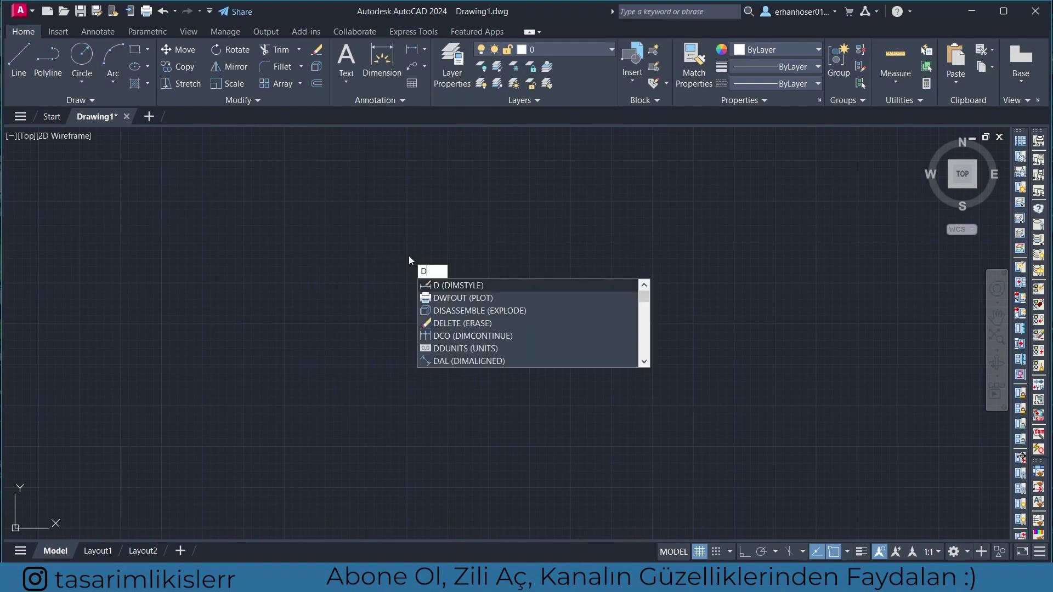
Confirm deneme is current, then check Drawing3 lists only Annotative, ISO-25 and Standard.
{"action": "key", "text": "Return"}
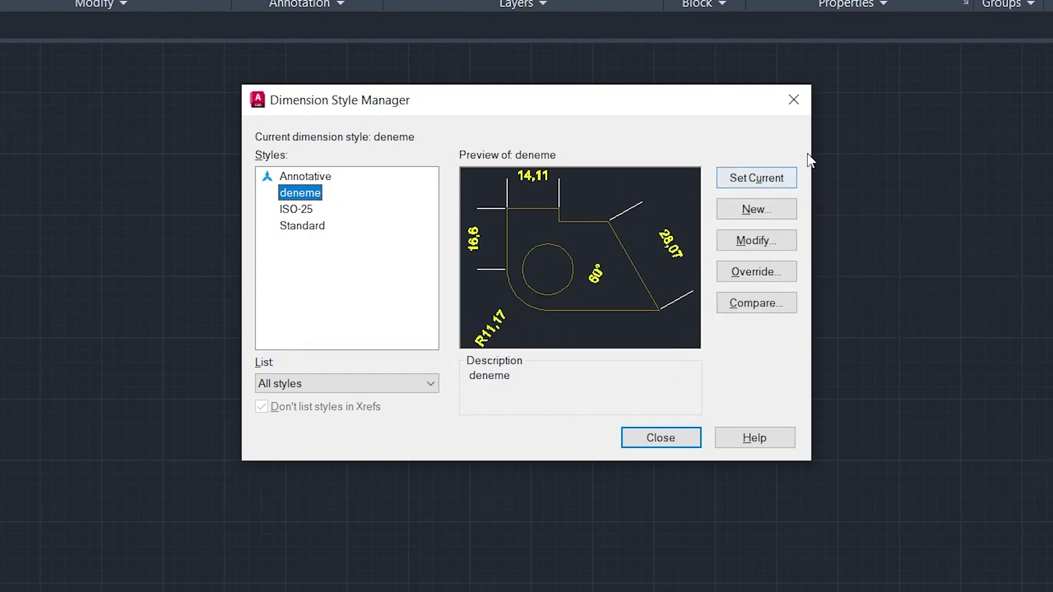
{"action": "left_click", "coordinate": [793, 99]}
{"action": "type", "text": "d"}
{"action": "key", "text": "Return"}
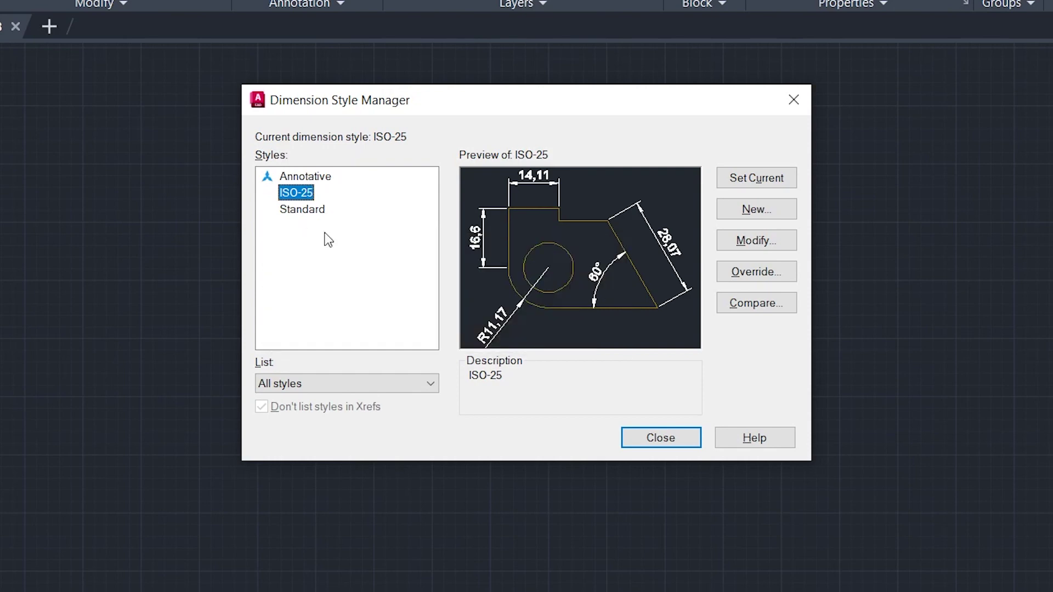
{"action": "left_click", "coordinate": [794, 99]}
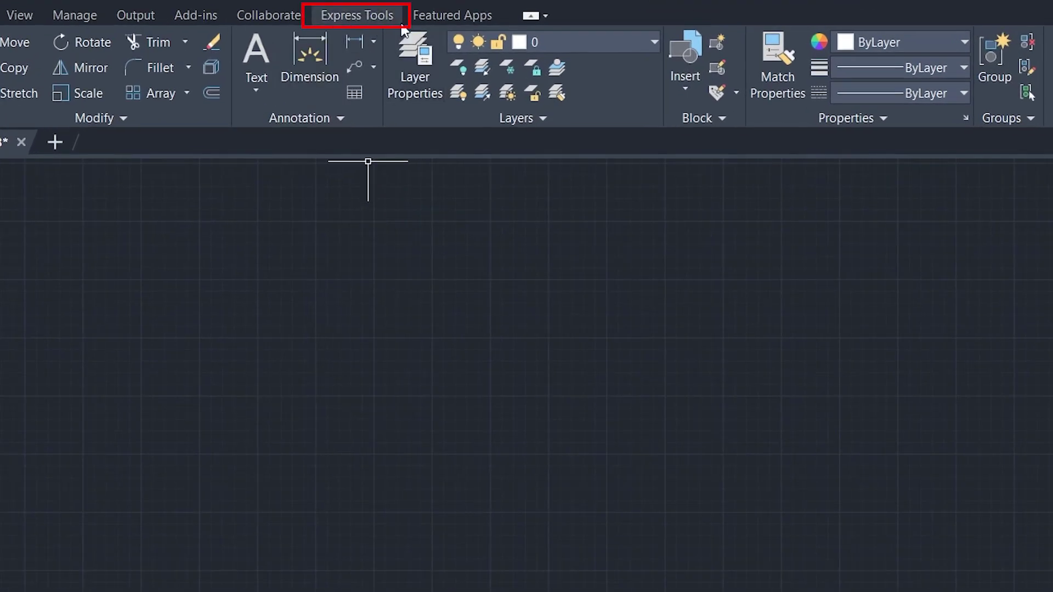
Return to Drawing1 and display the Express Tools dimension style import/export tools.
{"action": "left_click", "coordinate": [354, 16]}
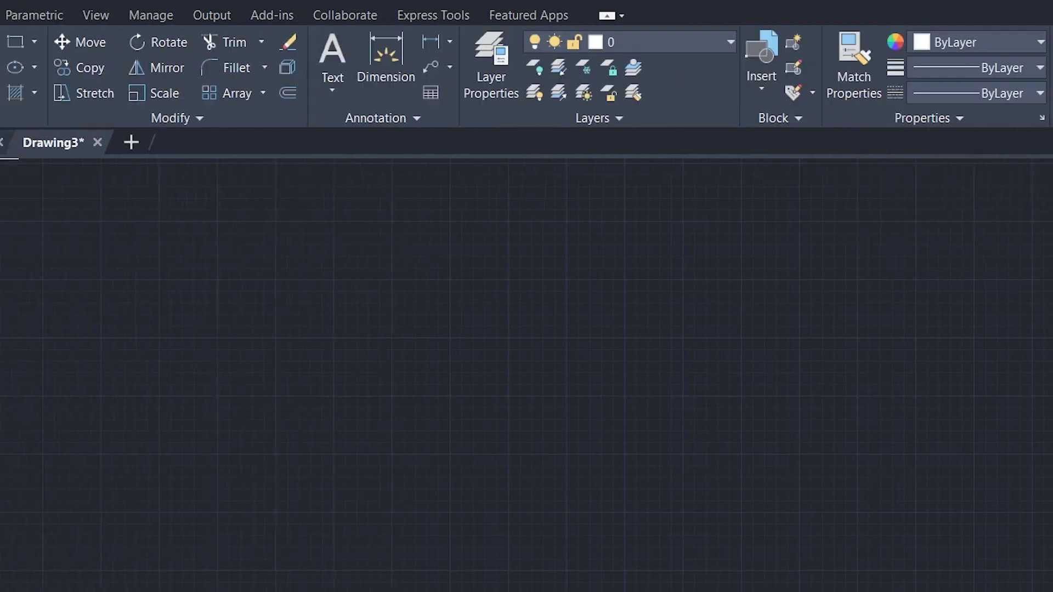
{"action": "left_click", "coordinate": [121, 141]}
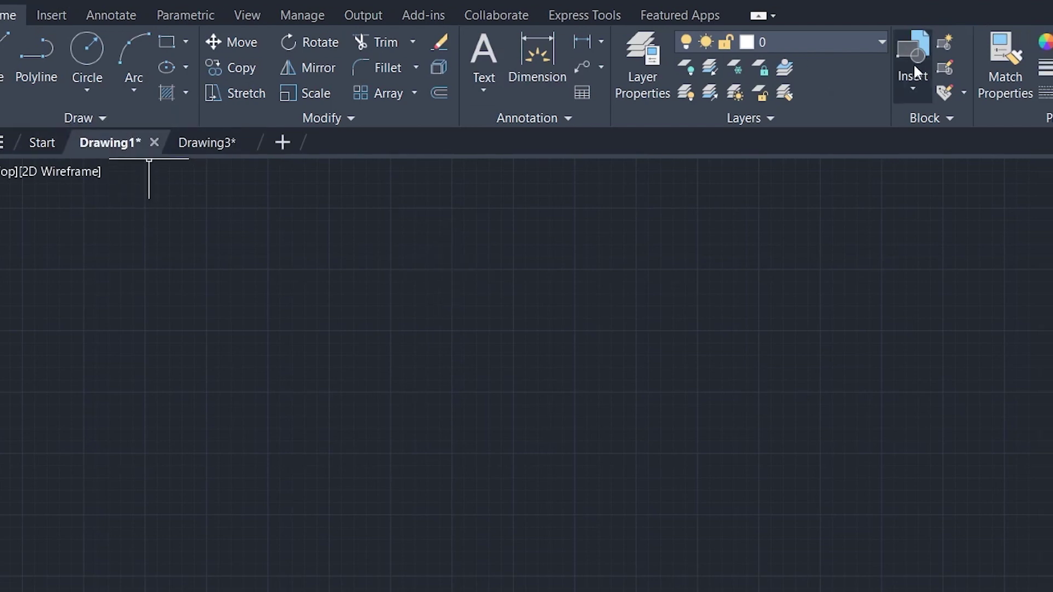
{"action": "left_click", "coordinate": [389, 12]}
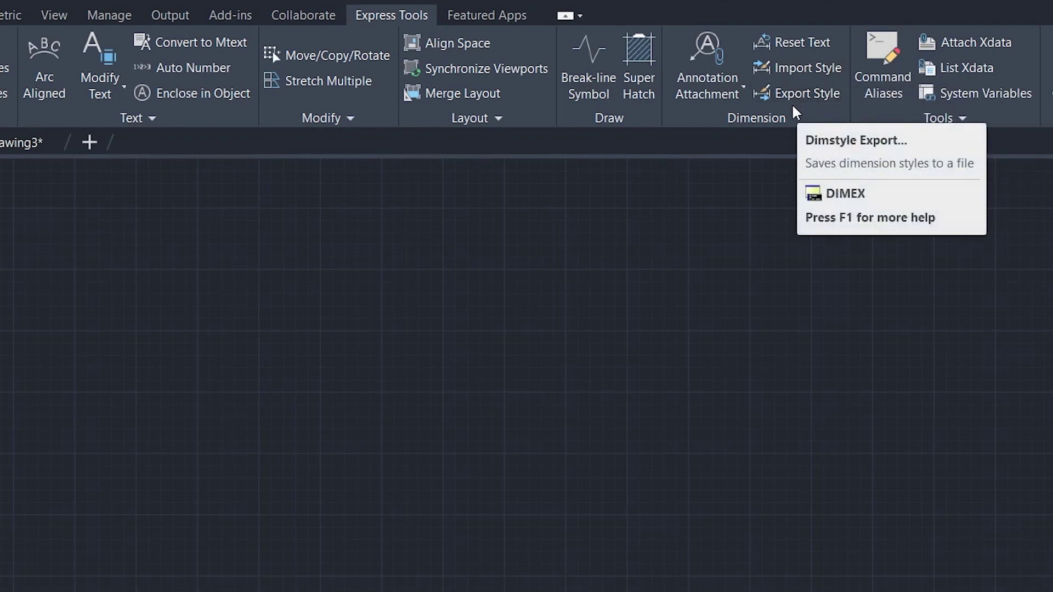
Export only the deneme style to Drawing1.dim with Text Style Name Only.
{"action": "left_click", "coordinate": [798, 98]}
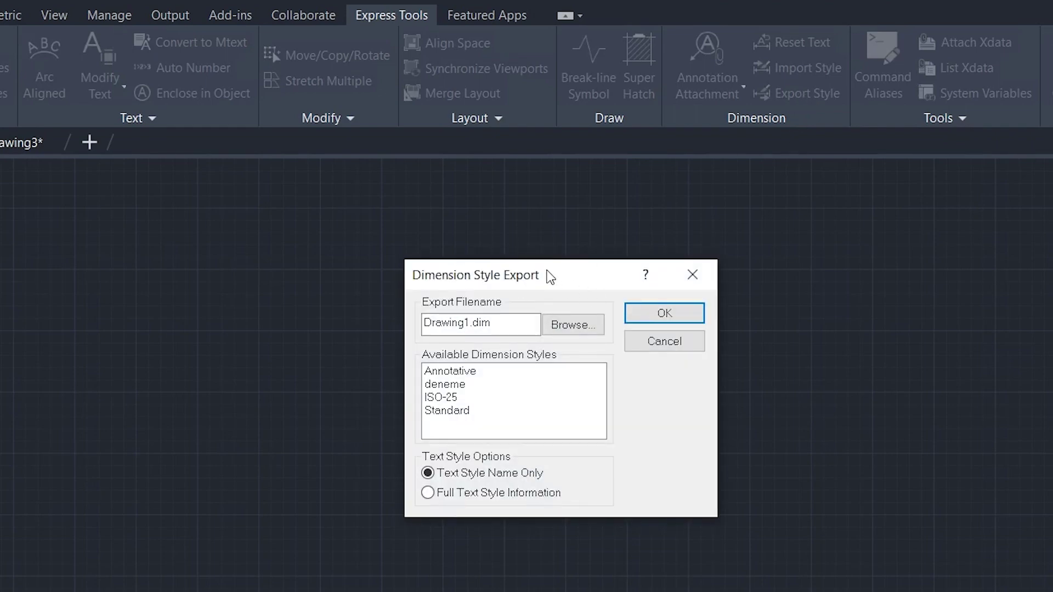
{"action": "left_click_drag", "start_coordinate": [550, 276], "coordinate": [458, 256]}
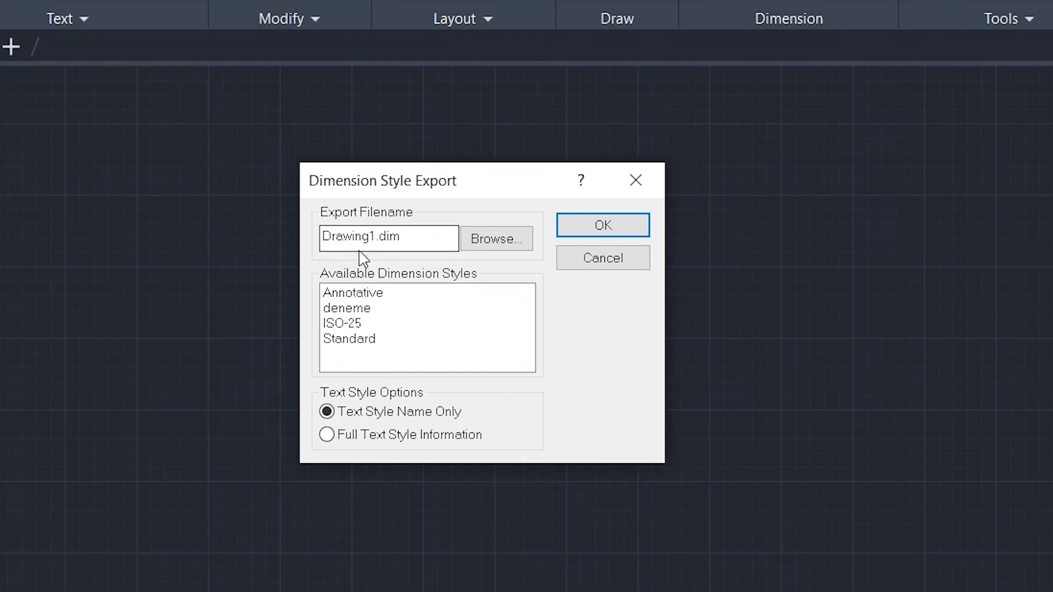
{"action": "left_click", "coordinate": [510, 247]}
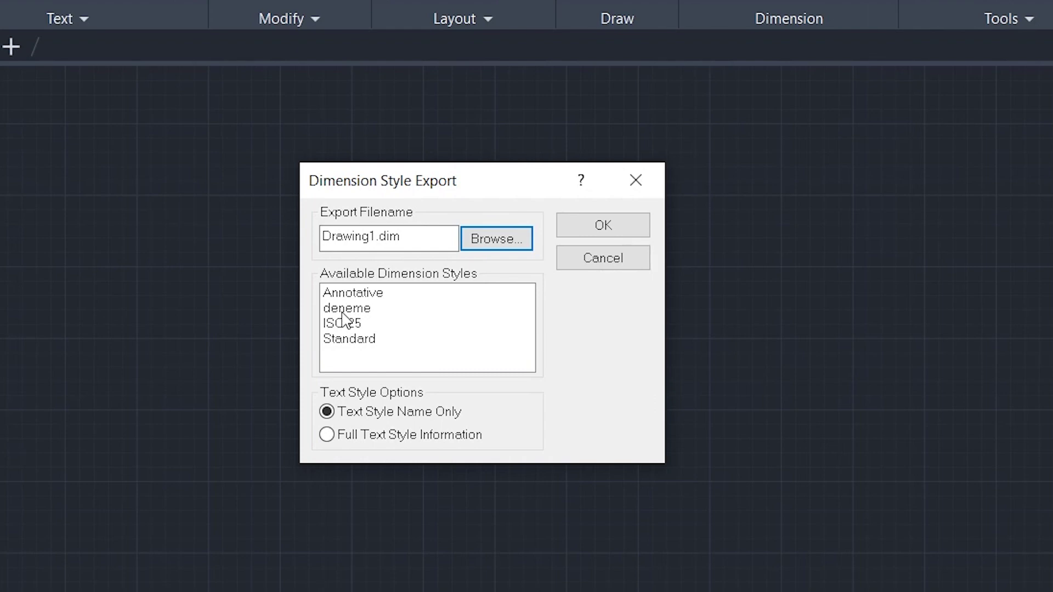
{"action": "left_click", "coordinate": [348, 310]}
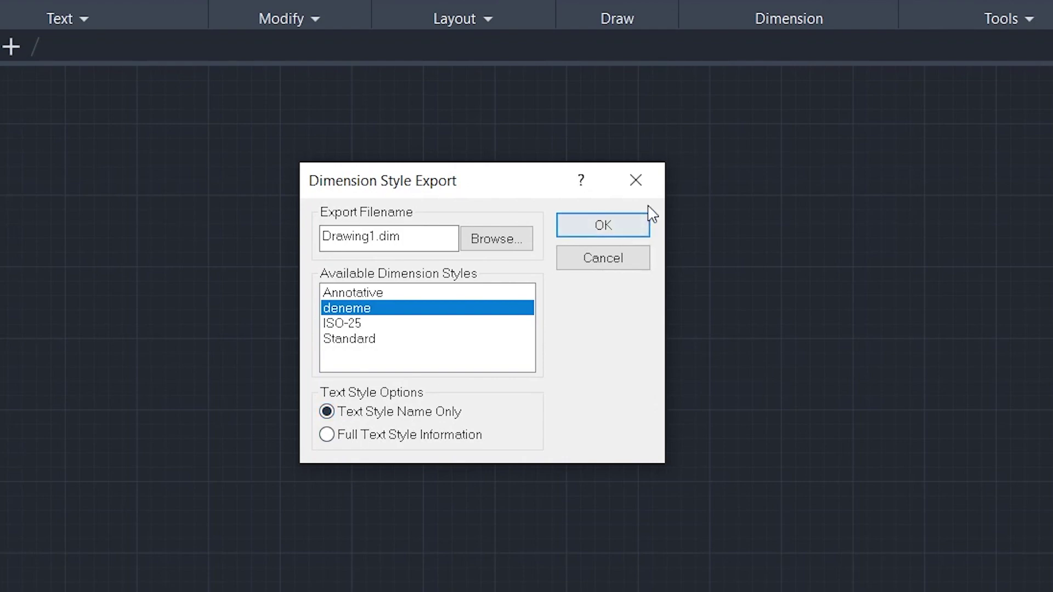
{"action": "left_click", "coordinate": [644, 222]}
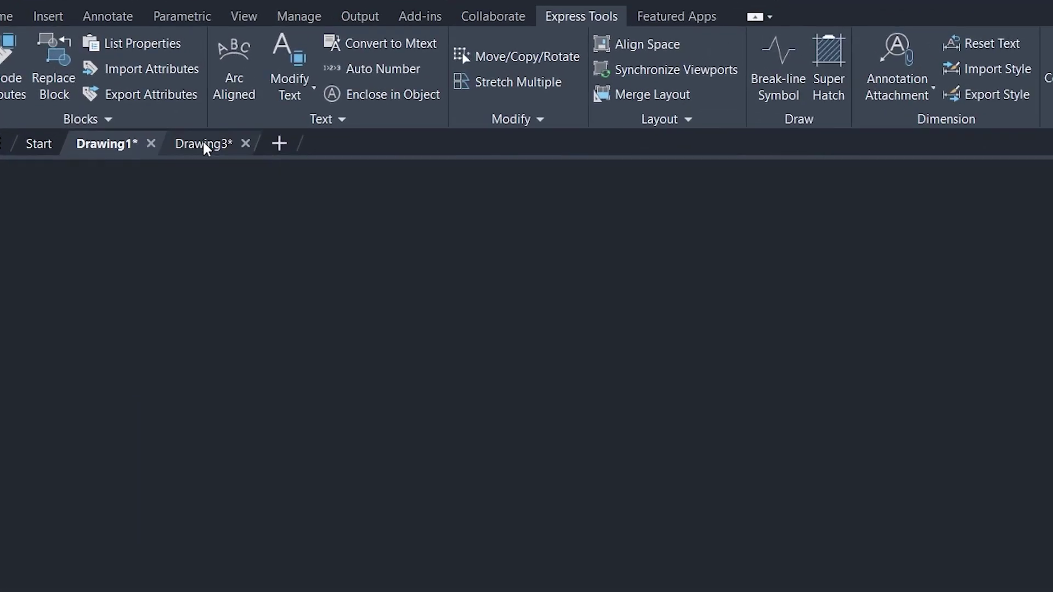
In Drawing3, import styles from the exported .dim file, keeping existing styles.
{"action": "left_click", "coordinate": [204, 147]}
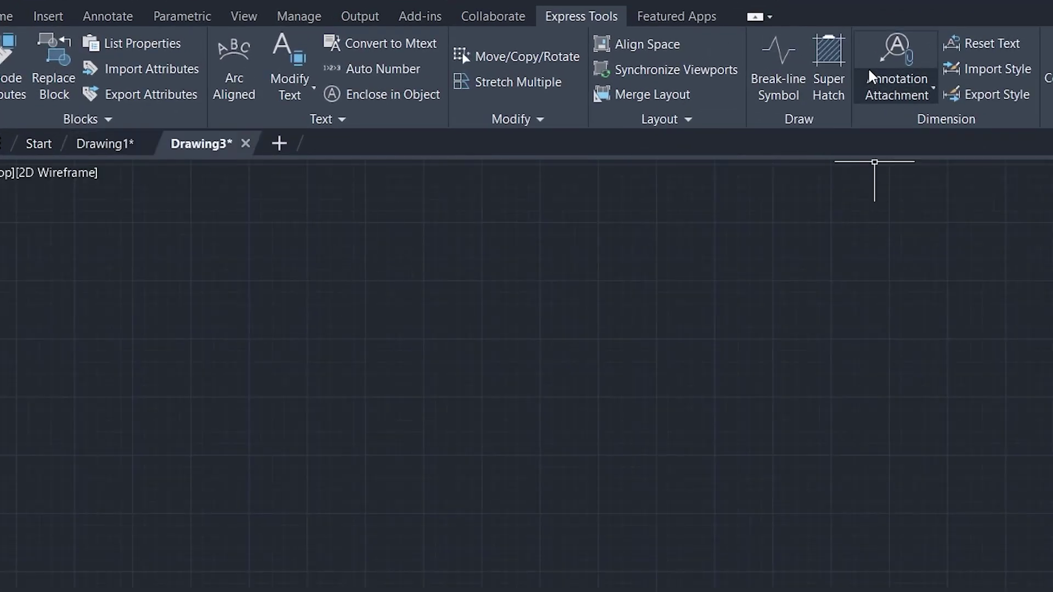
{"action": "left_click", "coordinate": [712, 71]}
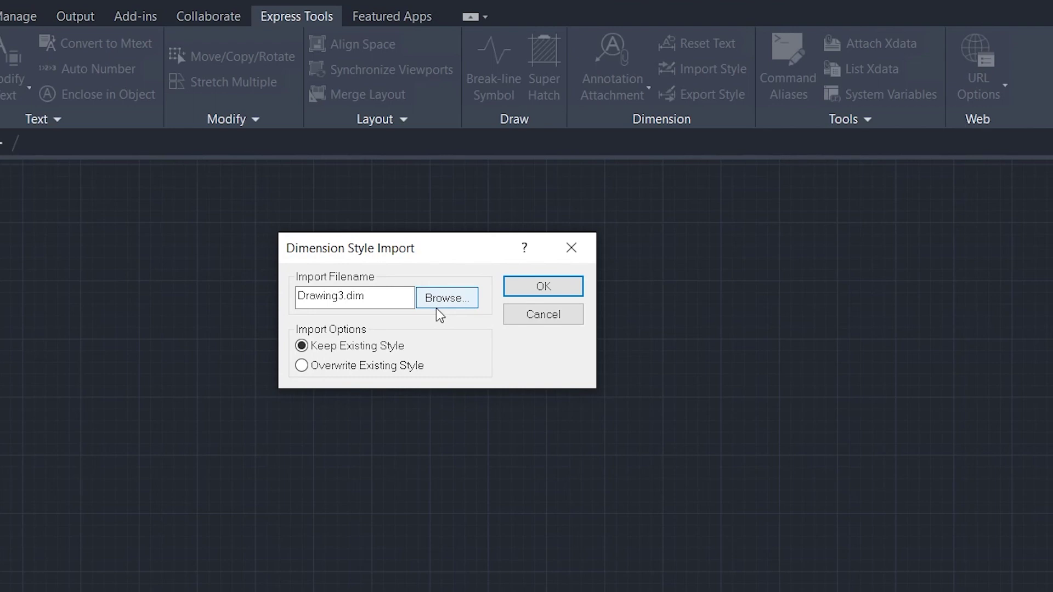
{"action": "left_click", "coordinate": [447, 300]}
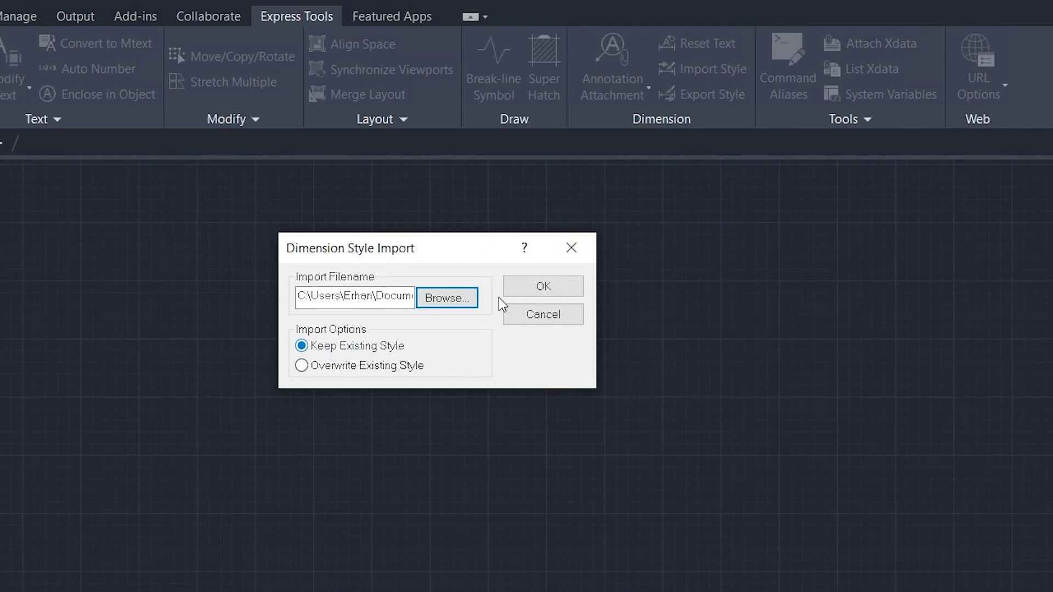
{"action": "left_click", "coordinate": [542, 286]}
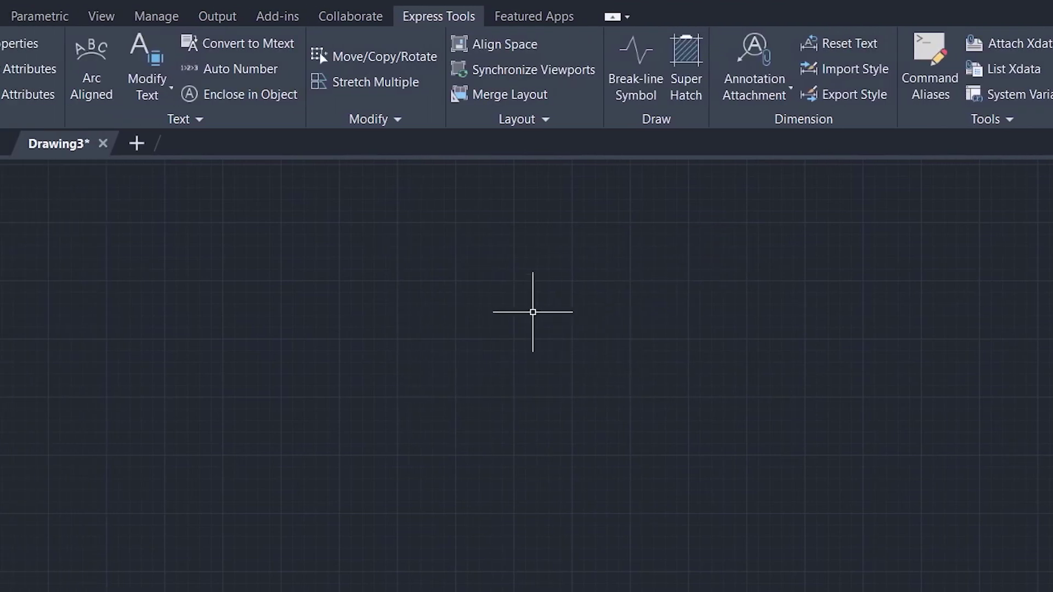
{"action": "type", "text": "d"}
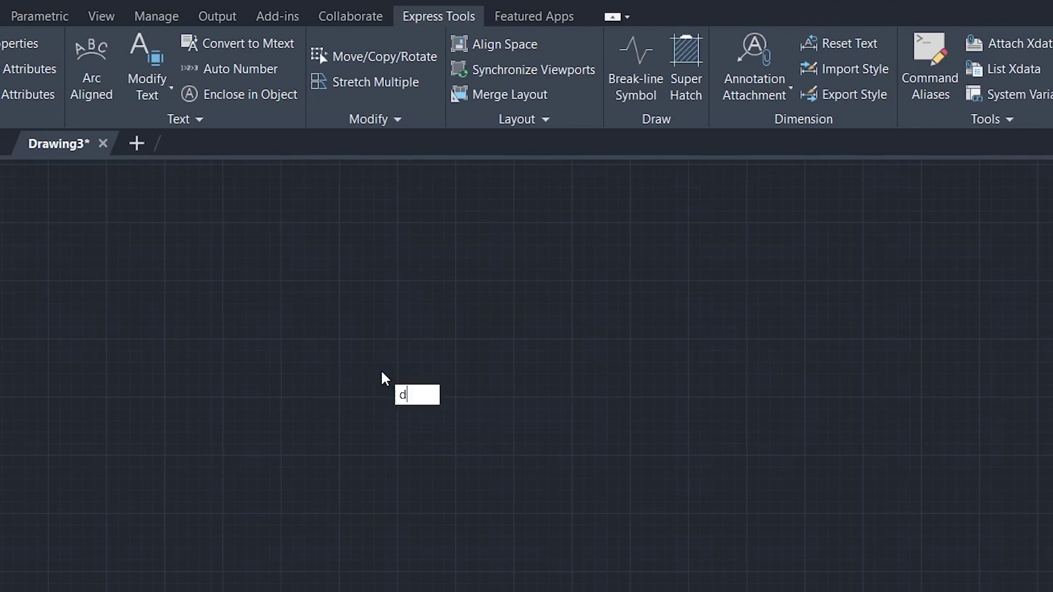
{"action": "key", "text": "Return"}
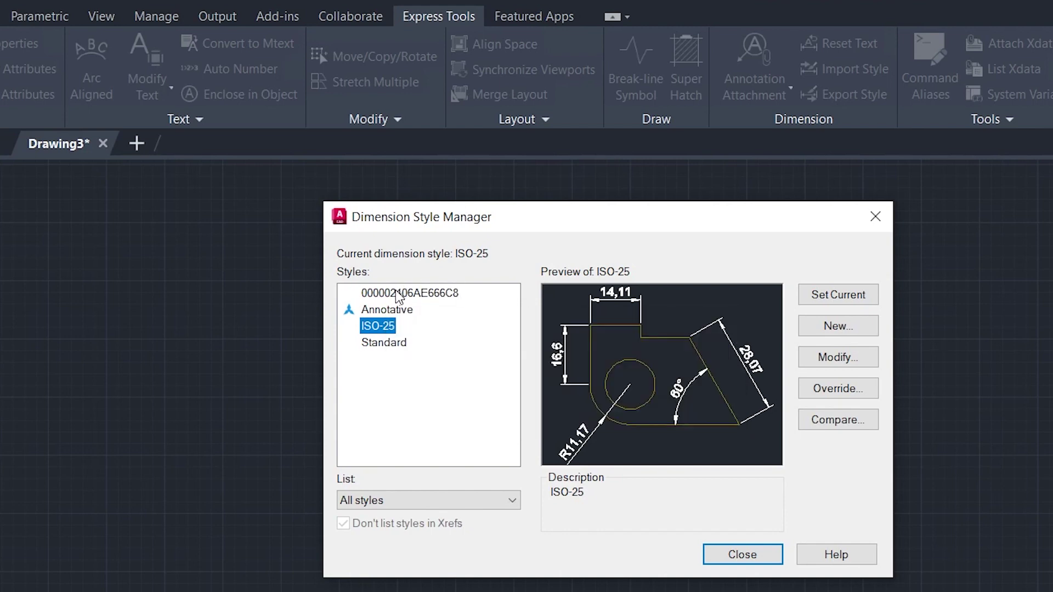
{"action": "left_click", "coordinate": [398, 295]}
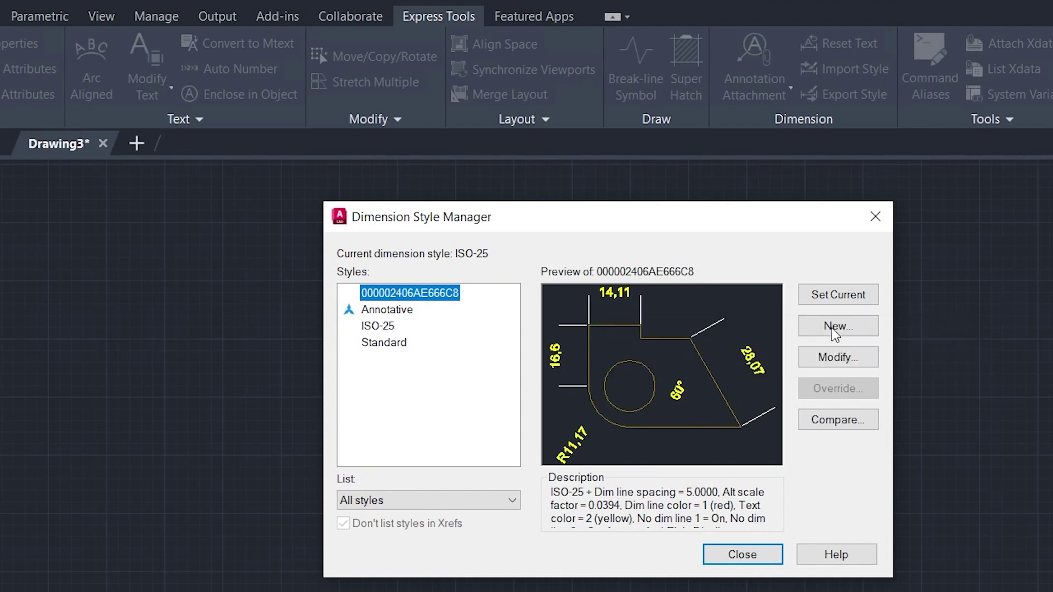
{"action": "left_click", "coordinate": [843, 358]}
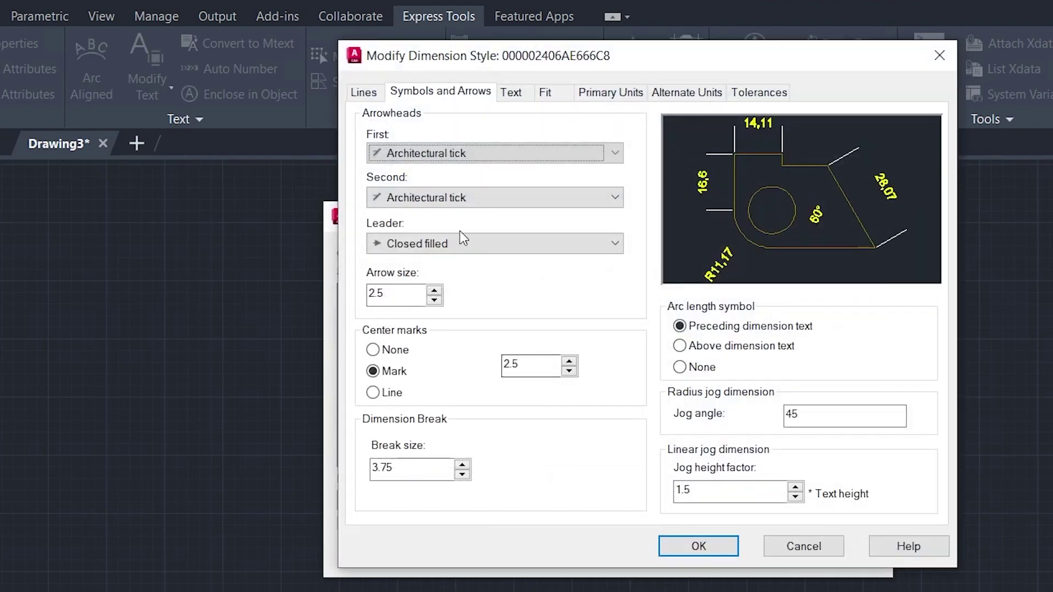
{"action": "left_click", "coordinate": [367, 94]}
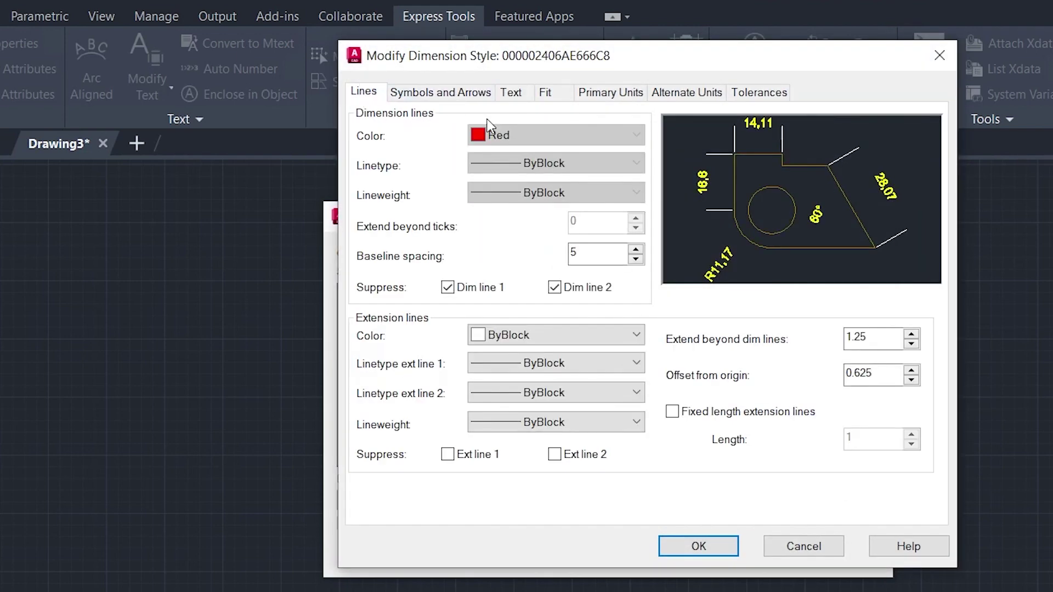
{"action": "left_click", "coordinate": [412, 99]}
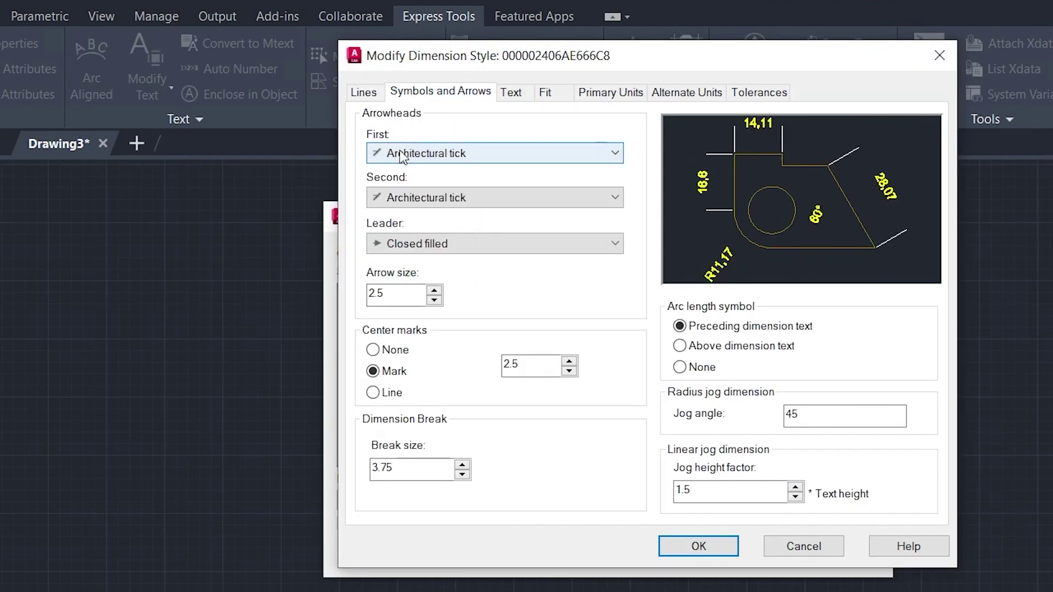
{"action": "left_click", "coordinate": [408, 153]}
{"action": "left_click", "coordinate": [513, 92]}
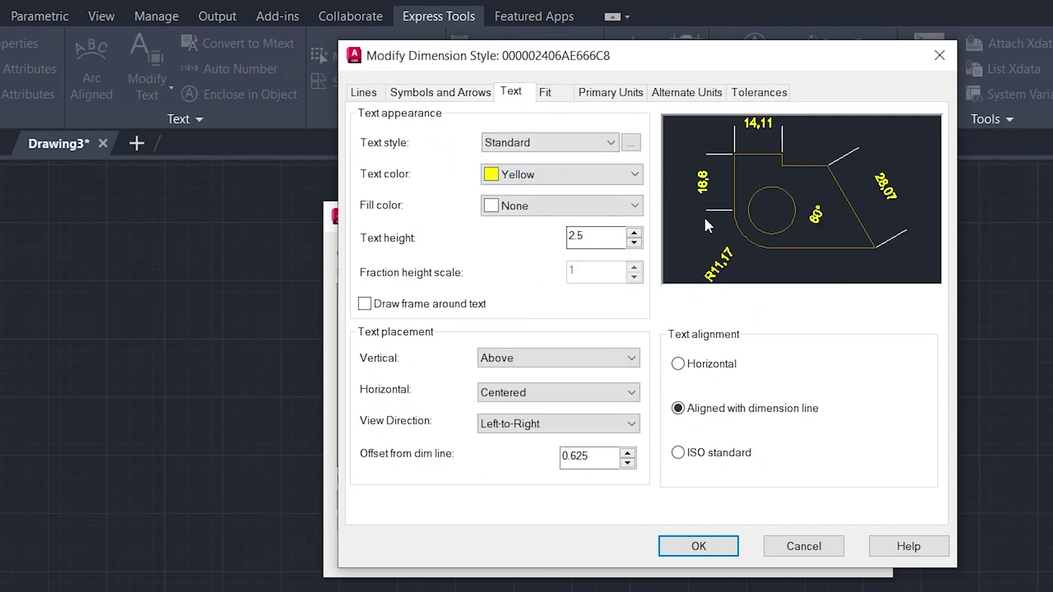
{"action": "left_click", "coordinate": [807, 548]}
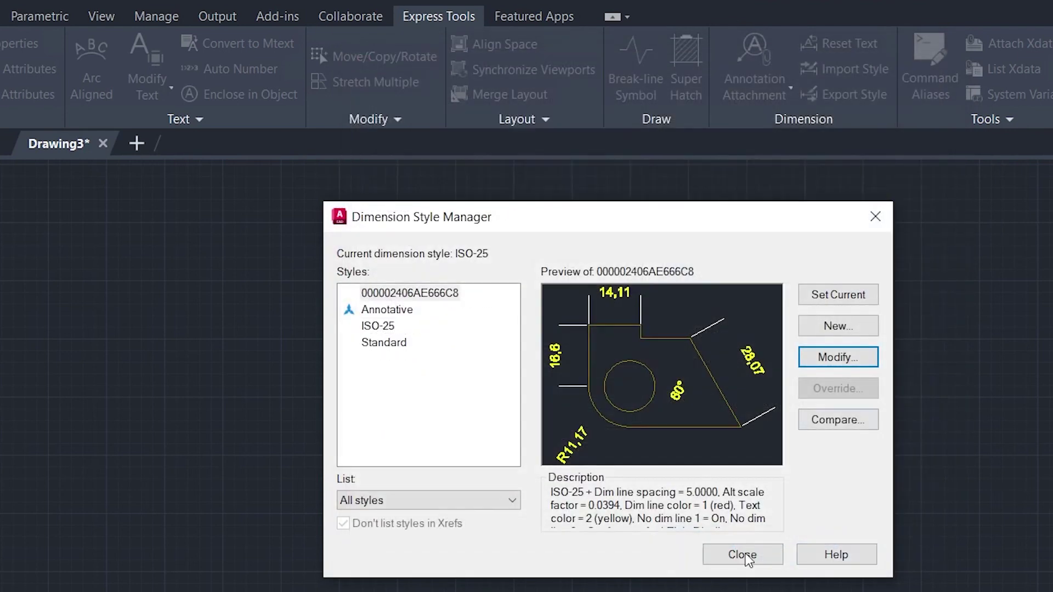
{"action": "left_click", "coordinate": [724, 565]}
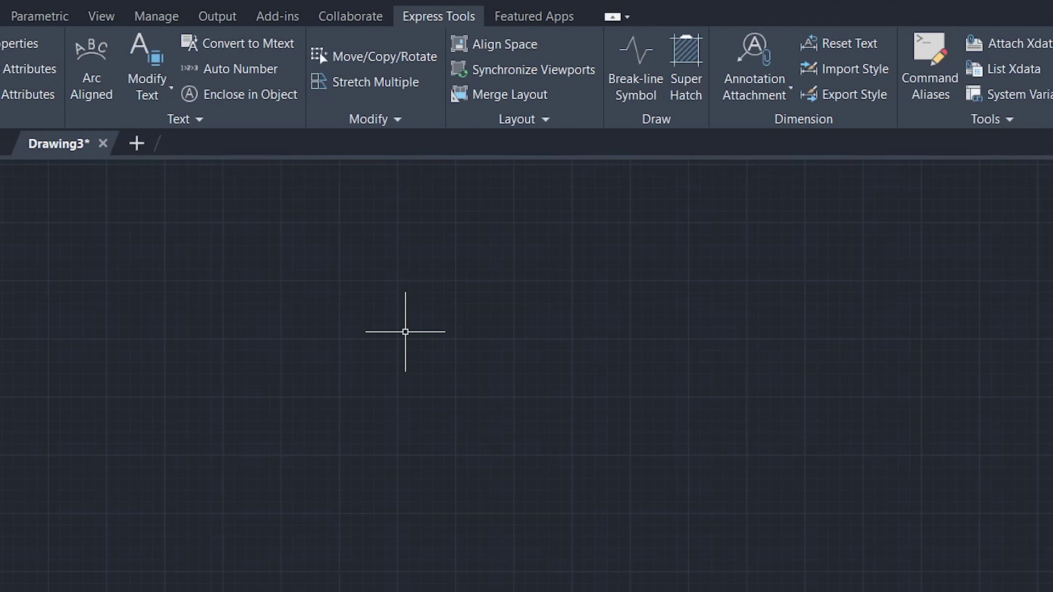
Rename the imported style 000002406AE666C8 to deneme in the Dimension Style Manager.
{"action": "type", "text": "d"}
{"action": "key", "text": "Return"}
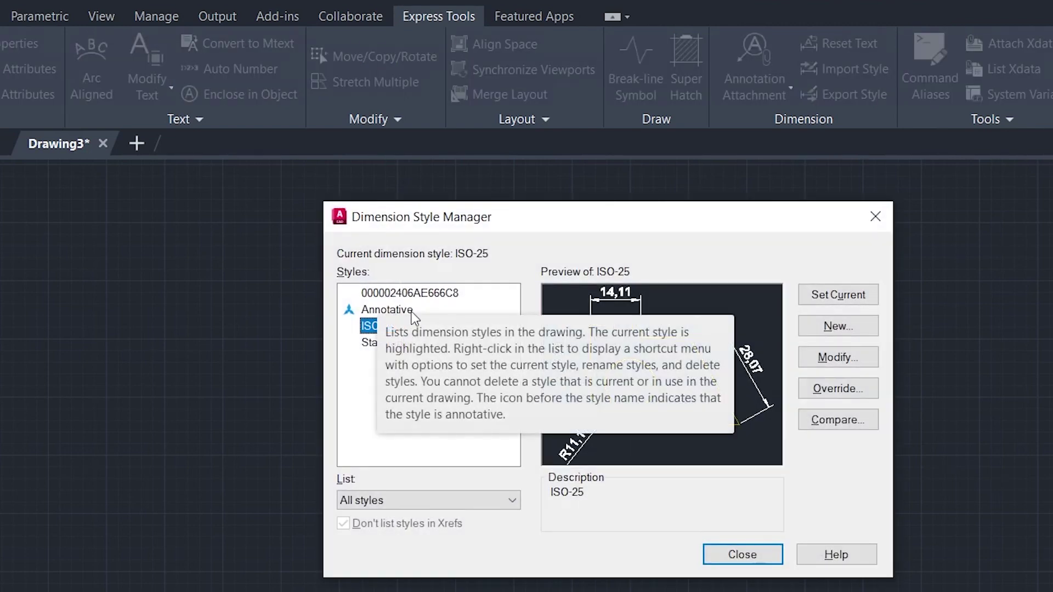
{"action": "left_click", "coordinate": [411, 296]}
{"action": "left_click", "coordinate": [409, 294]}
{"action": "type", "text": "deneme"}
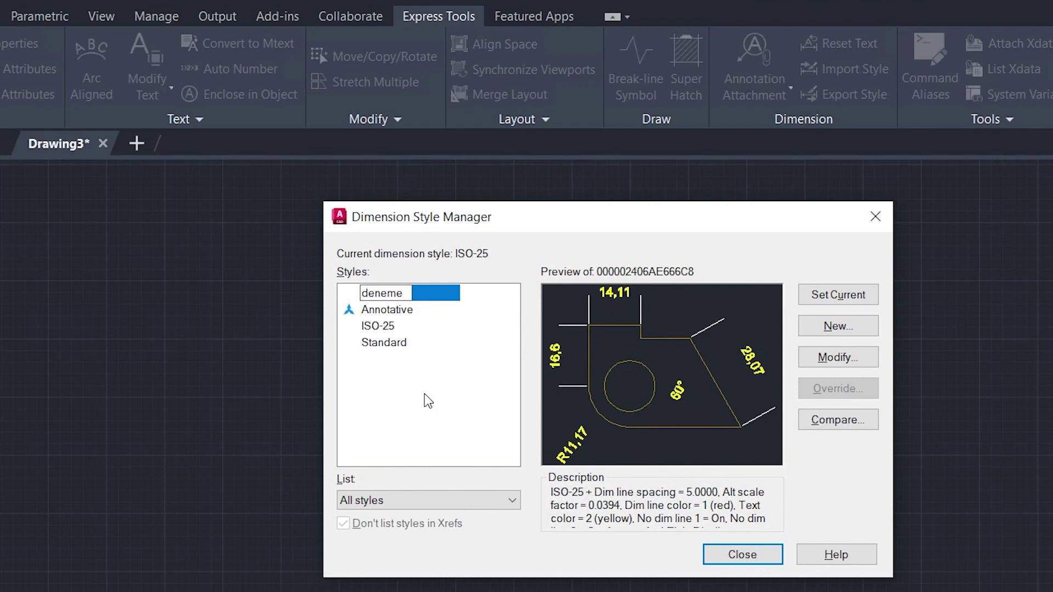
{"action": "key", "text": "Return"}
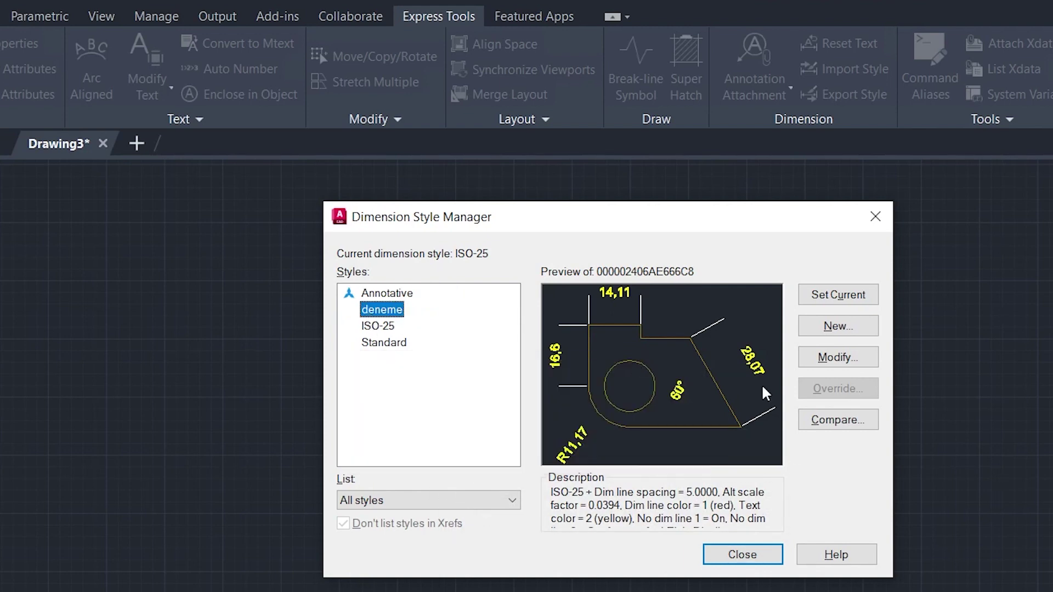
{"action": "left_click", "coordinate": [718, 555]}
{"action": "type", "text": "d"}
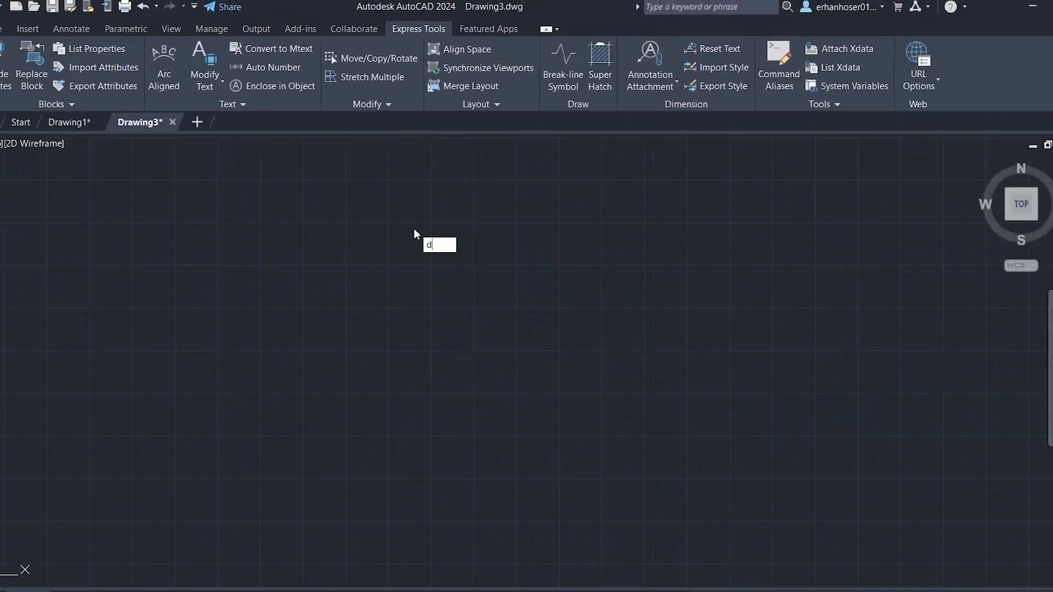
{"action": "key", "text": "Return"}
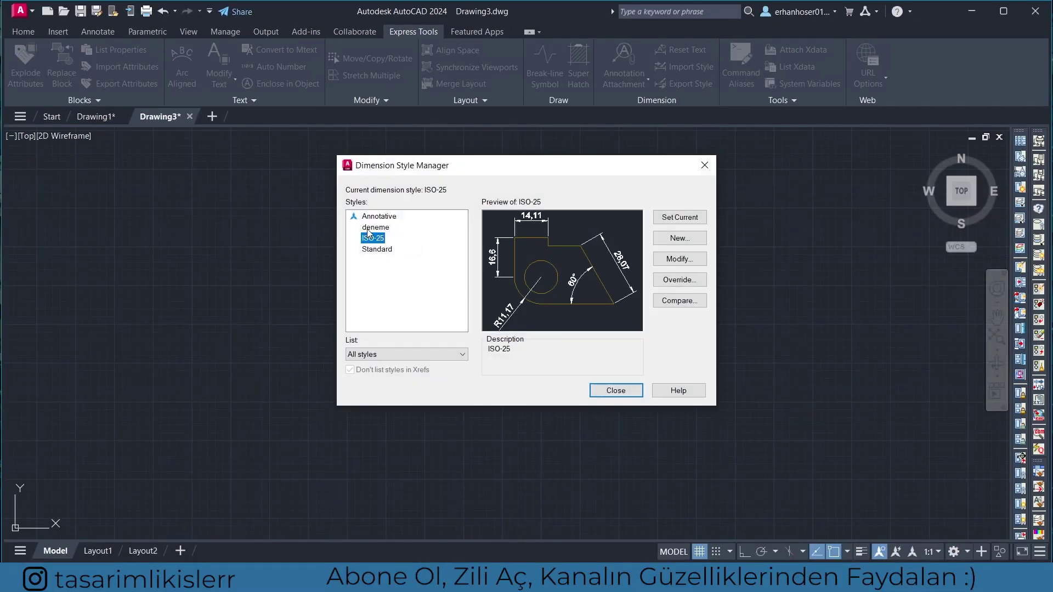
{"action": "left_click", "coordinate": [369, 228]}
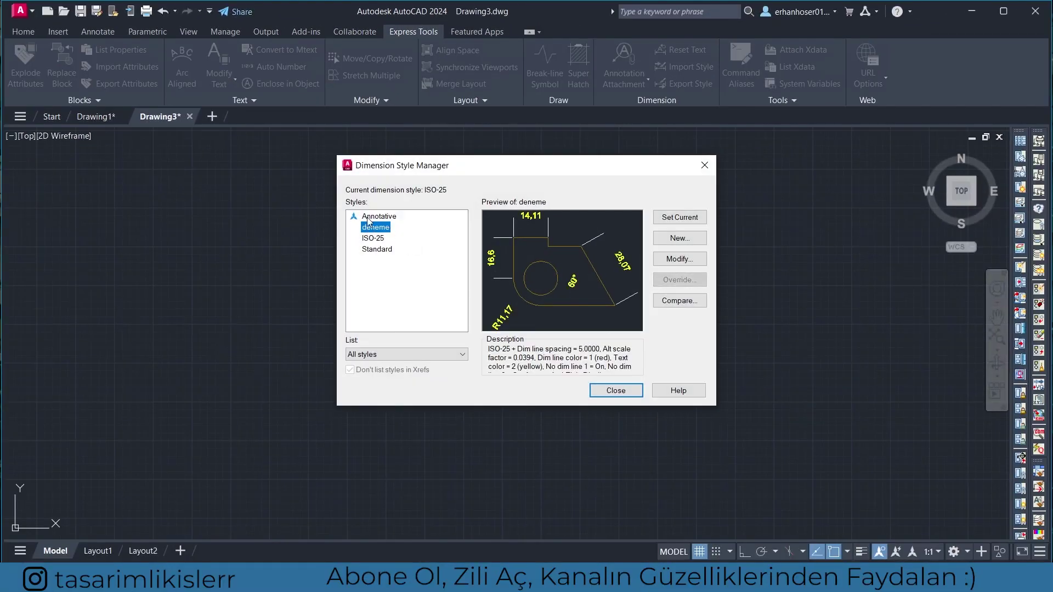
{"action": "left_click", "coordinate": [616, 390]}
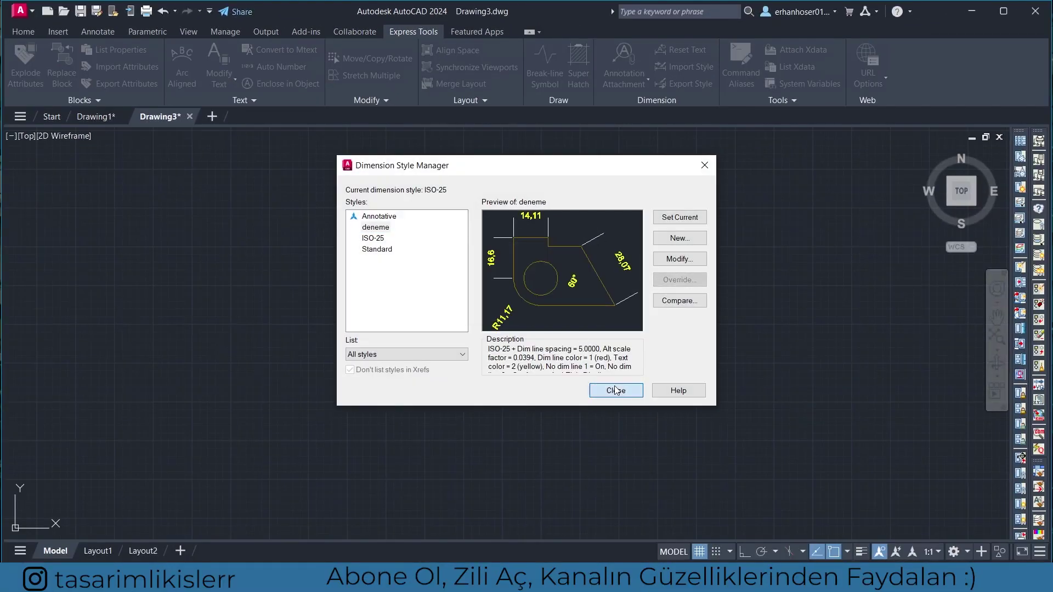